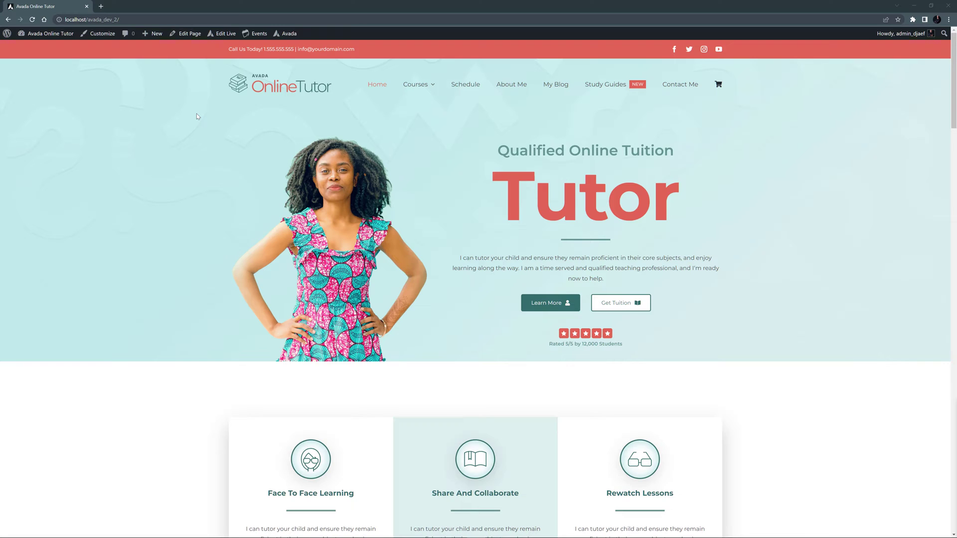
# - Open Appearance > Menus for the Online Tutor Main Menu in a new tab and switch to it
pyautogui.moveTo(417, 84)
pyautogui.moveTo(36, 36)
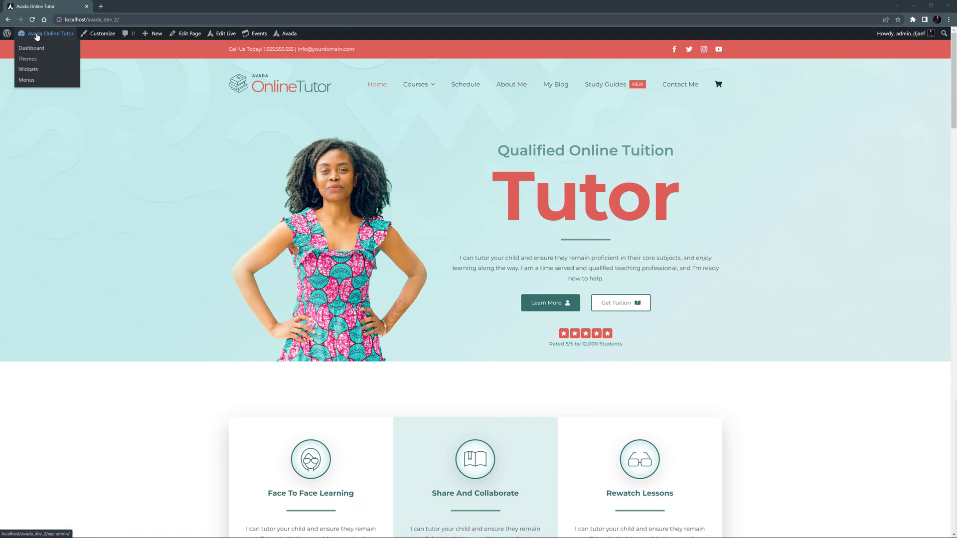
pyautogui.middleClick(33, 81)
pyautogui.click(118, 7)
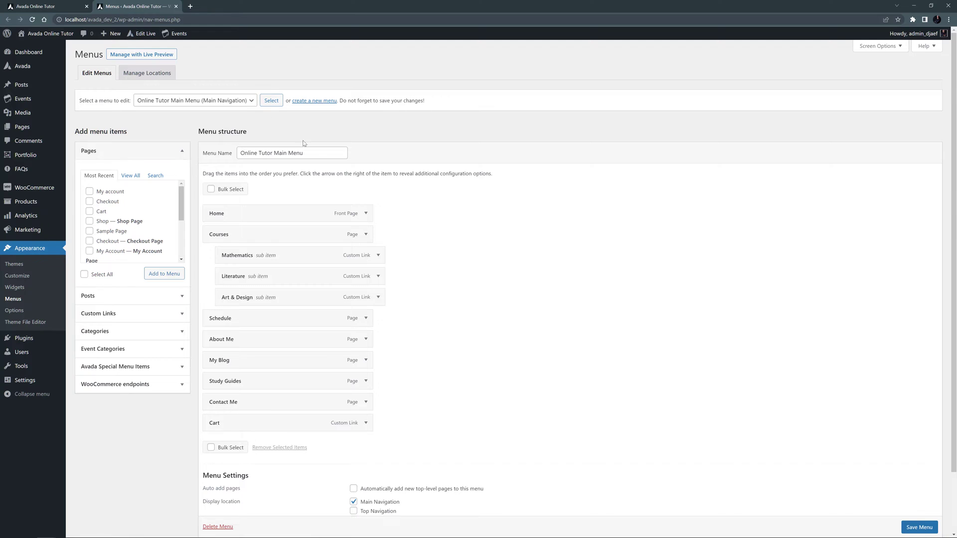
# - Expand Courses, open its Avada Menu Options, and confirm the Mega Menu list offers only None
pyautogui.click(366, 234)
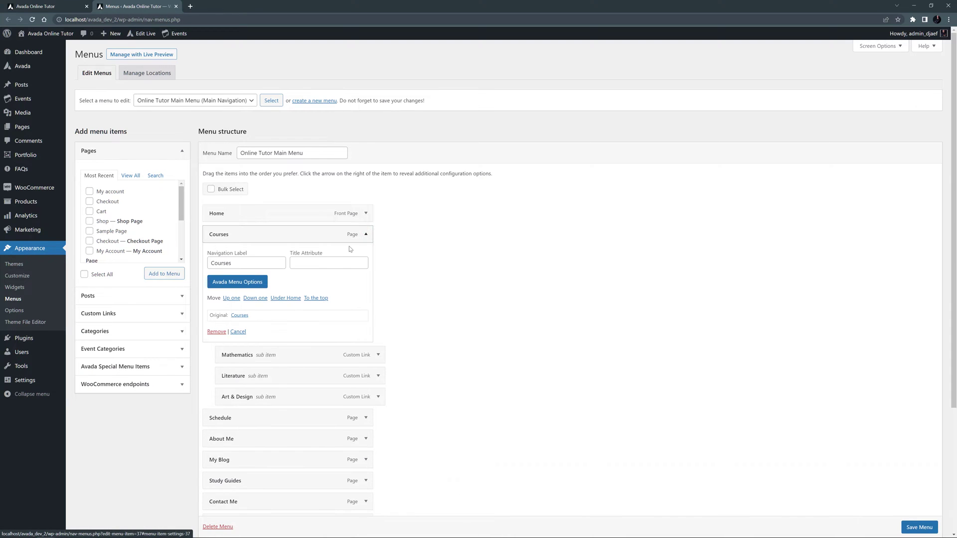
pyautogui.click(230, 283)
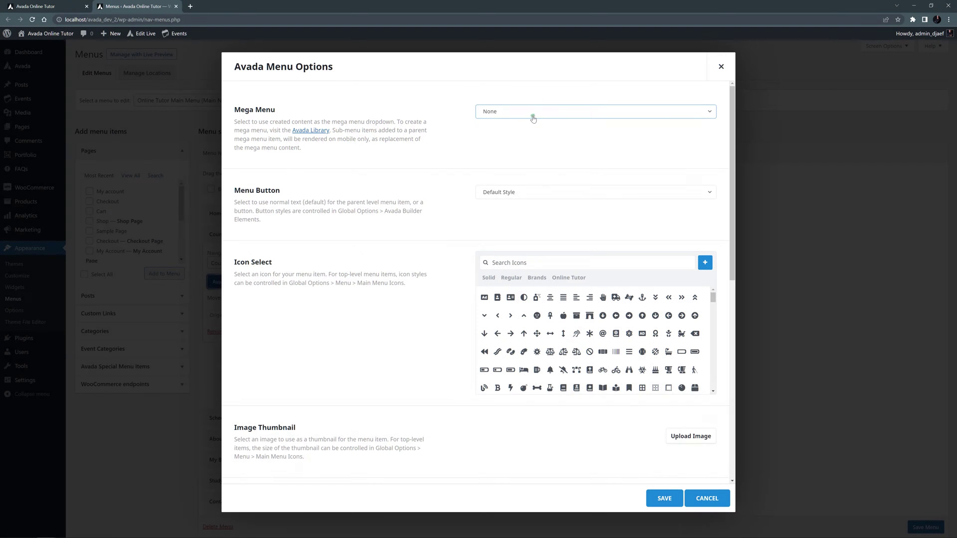
pyautogui.click(532, 117)
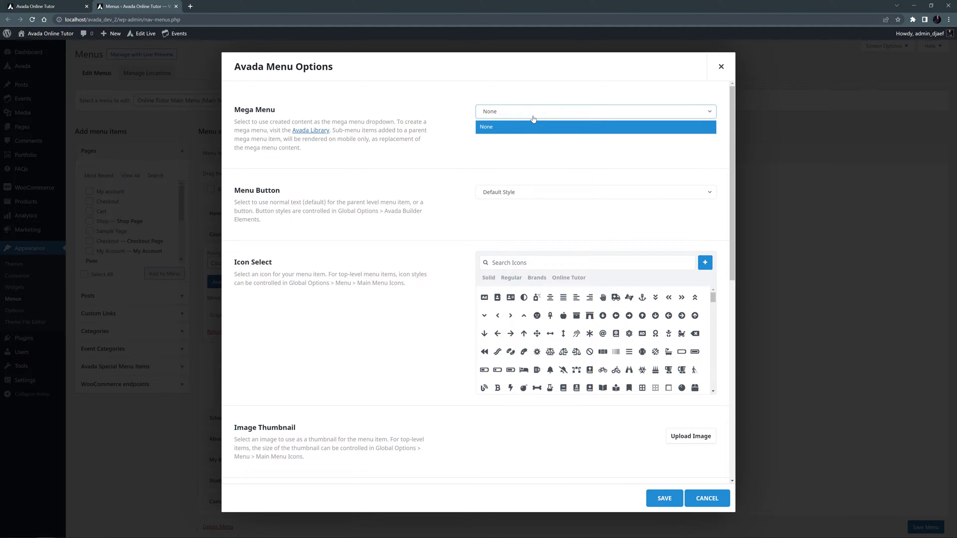
pyautogui.click(533, 117)
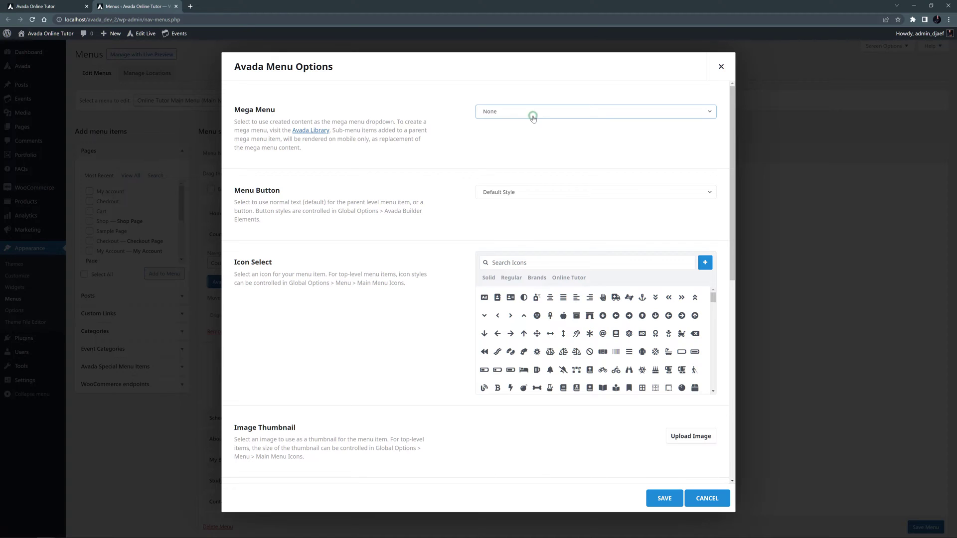
# - Discard the Courses options and add a Mega Menu element named 'Courses Mega Menu' in Avada Library
pyautogui.click(311, 132)
pyautogui.click(707, 500)
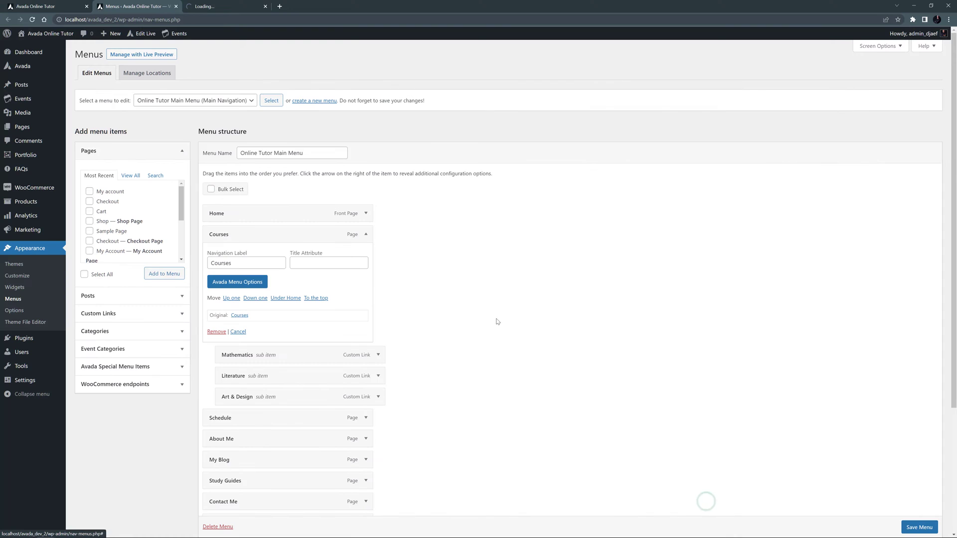
pyautogui.click(224, 8)
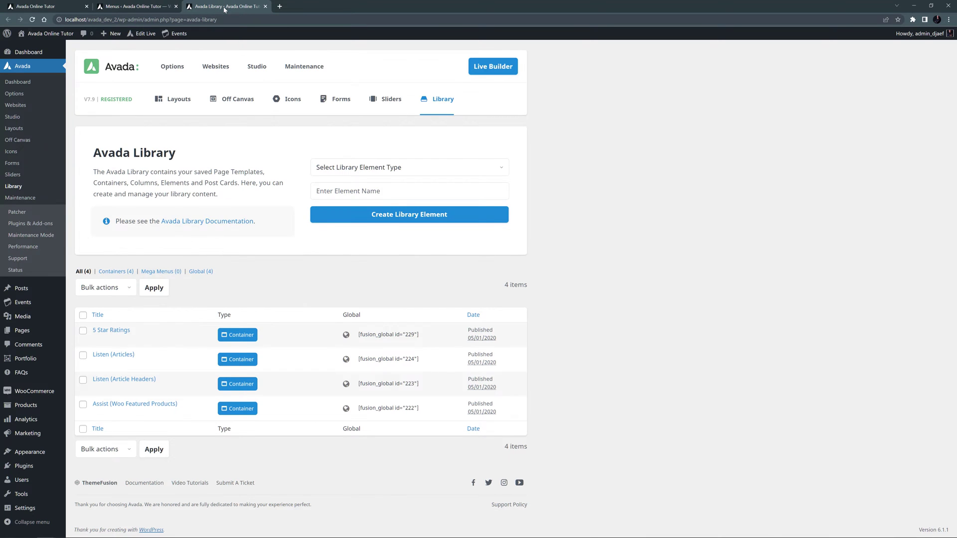
pyautogui.click(351, 163)
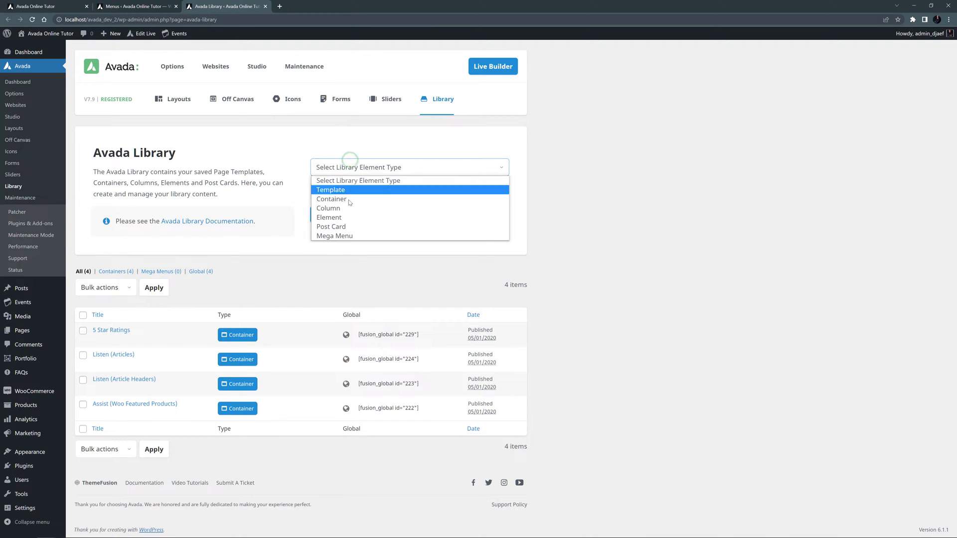
pyautogui.click(342, 236)
pyautogui.click(334, 194)
pyautogui.write('Courses Mega Menu')
pyautogui.press('Return')
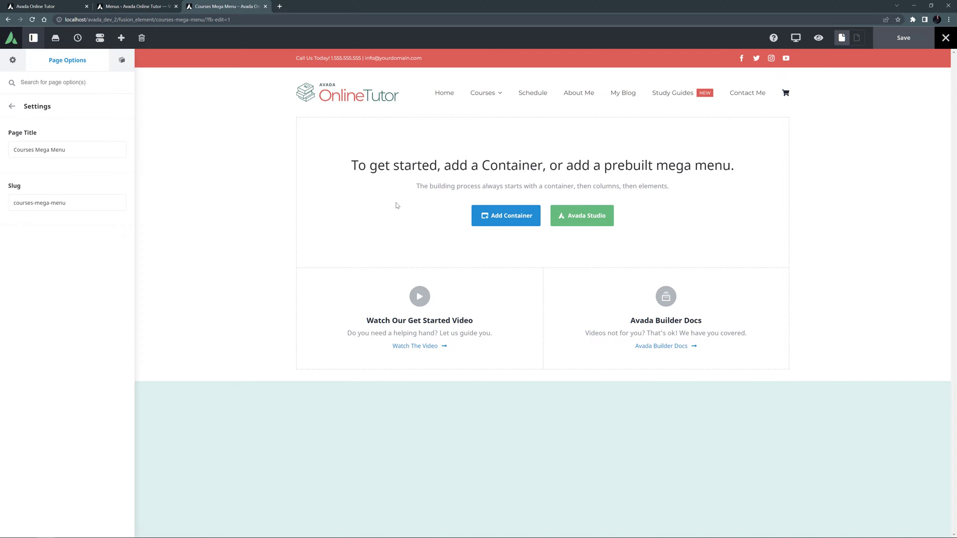
# - Skip the Avada Studio designs and add a container with a 1/4-1/4-1/4-1/4 column layout
pyautogui.click(571, 218)
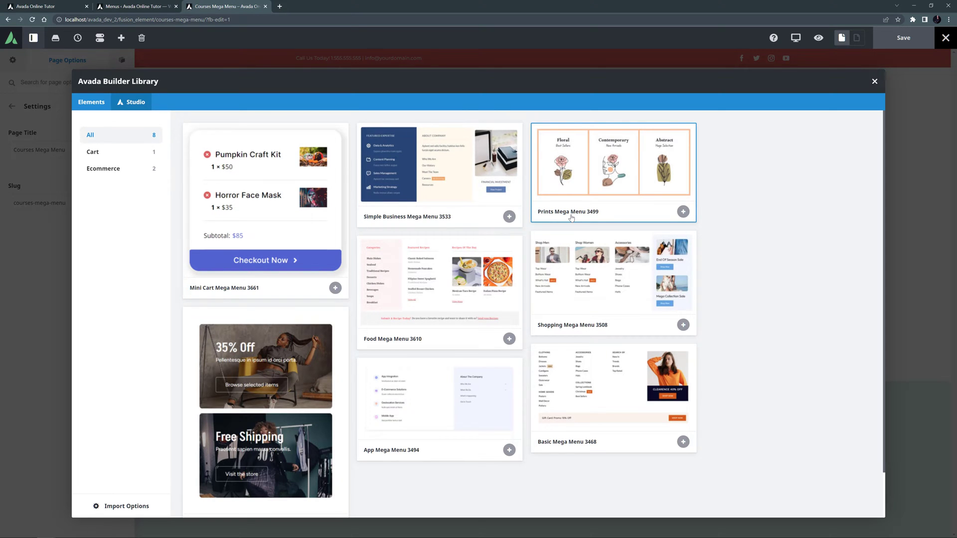
pyautogui.click(874, 82)
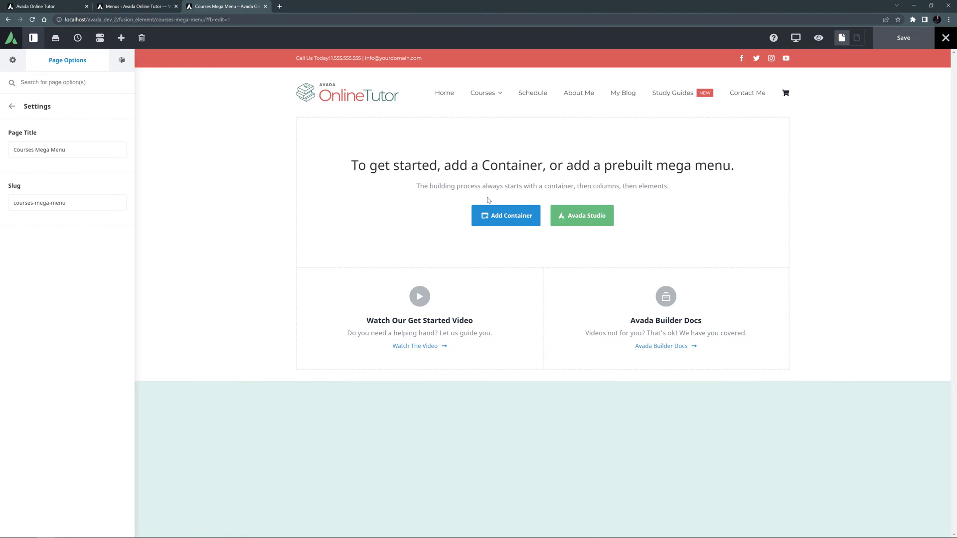
pyautogui.click(492, 218)
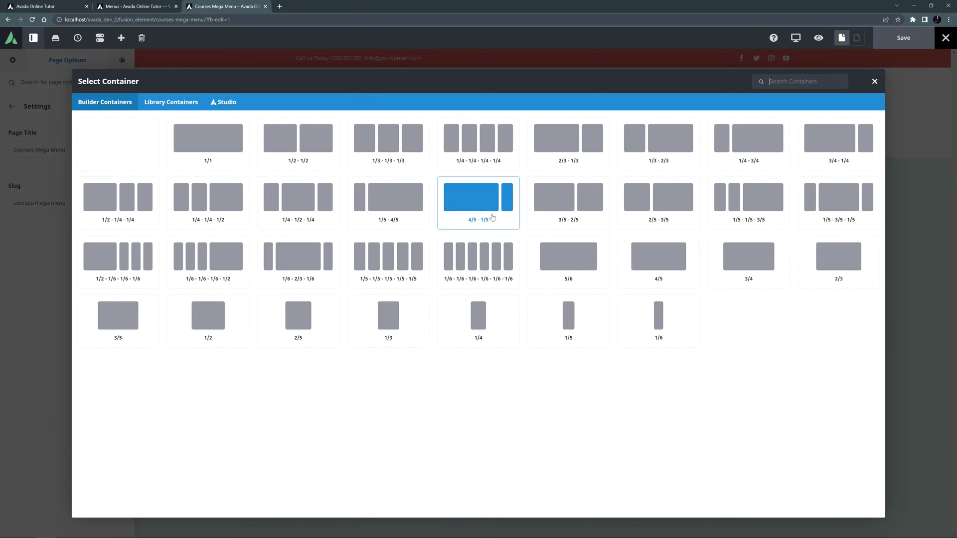
pyautogui.click(489, 148)
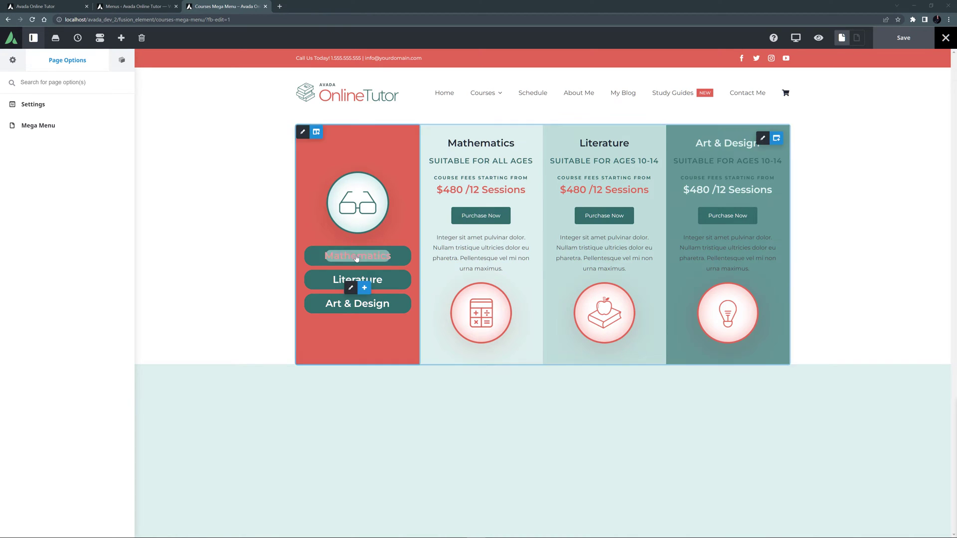
# - Open the Element Options of the first column's vertical Mathematics/Literature/Art & Design submenu
pyautogui.click(351, 288)
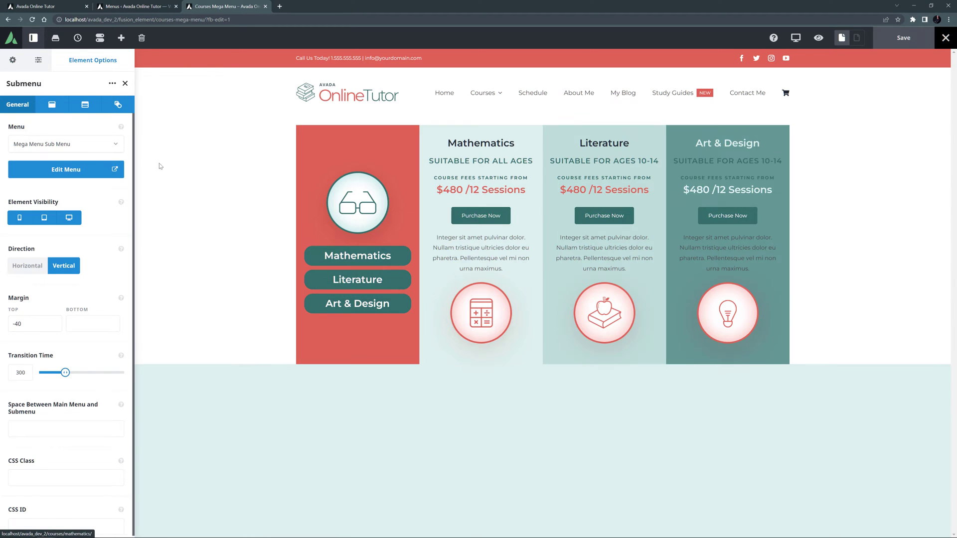
# - In Page Options > Mega Menu, leave Mega Menu Max Width set to Site Width
pyautogui.click(39, 62)
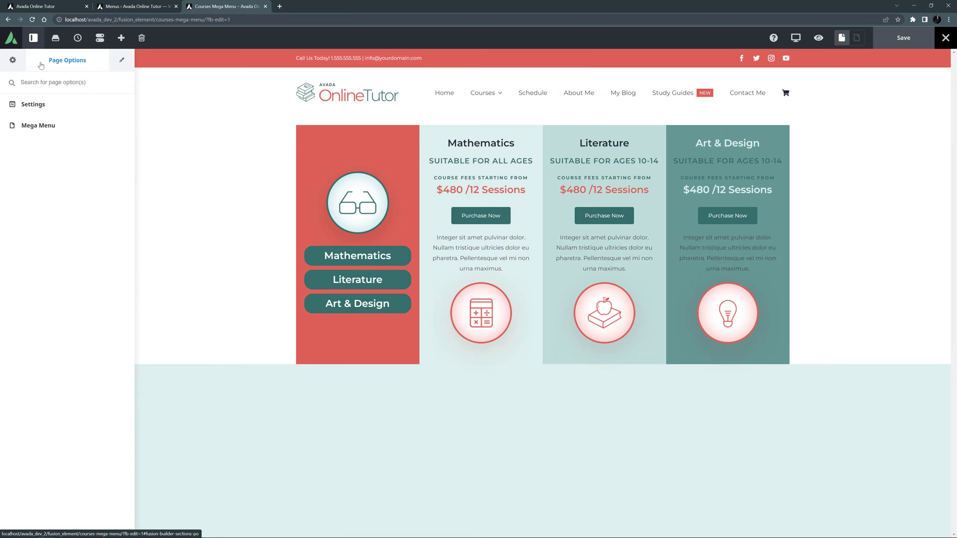
pyautogui.click(39, 126)
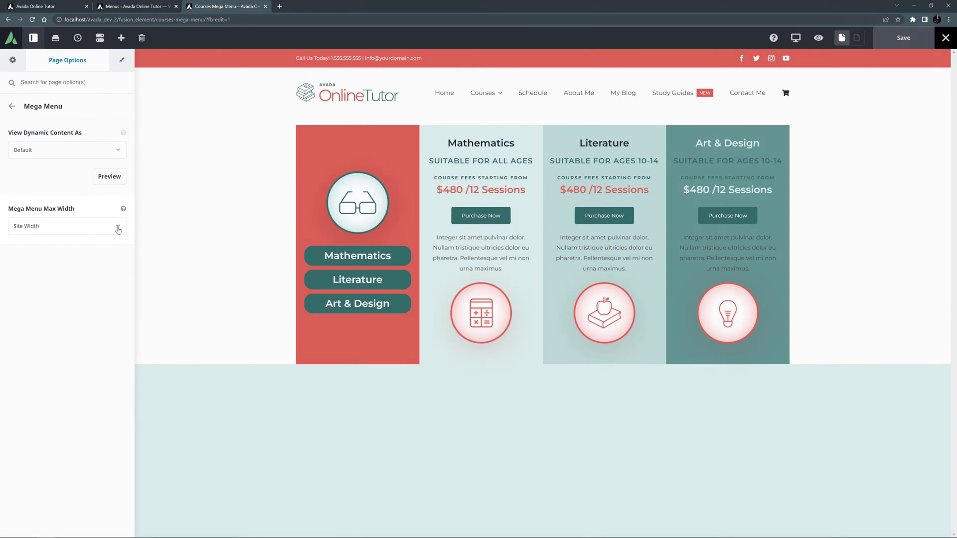
pyautogui.click(118, 227)
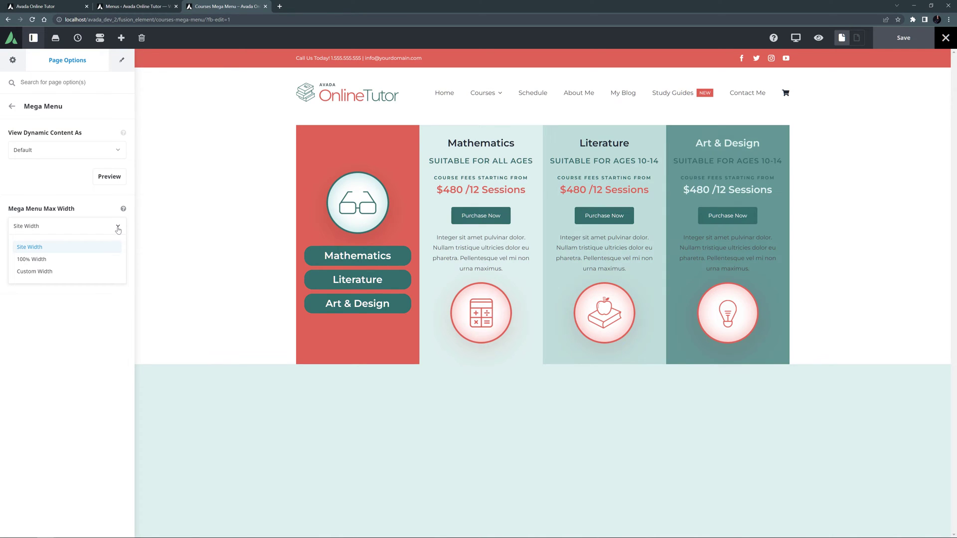
pyautogui.click(117, 227)
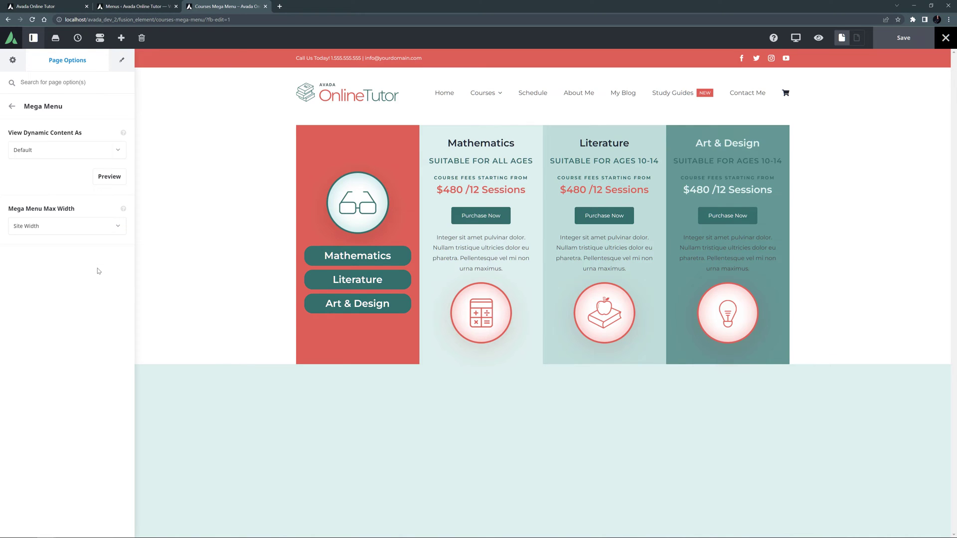
# - Set the Courses item's Mega Menu option to Courses Mega Menu and save the Online Tutor Main Menu
pyautogui.click(134, 6)
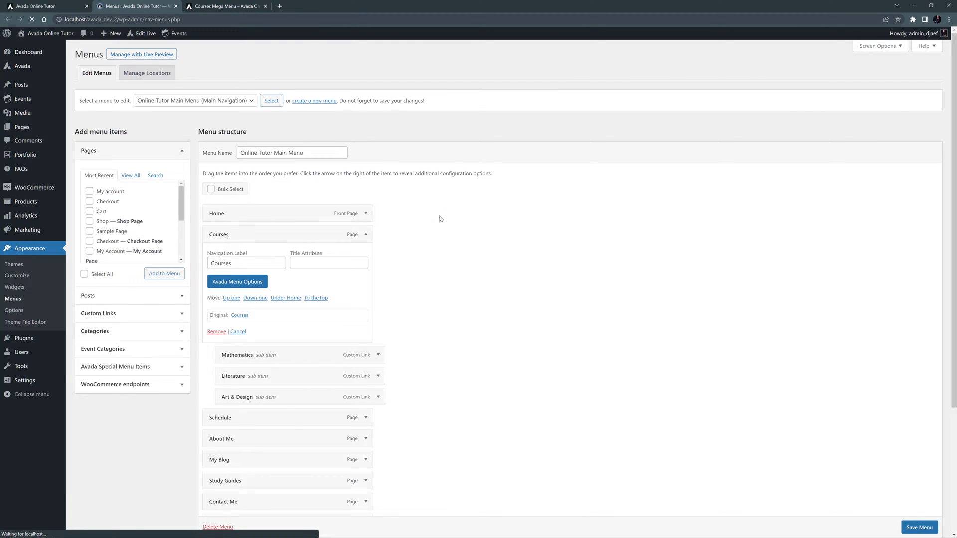
pyautogui.click(365, 234)
pyautogui.click(240, 282)
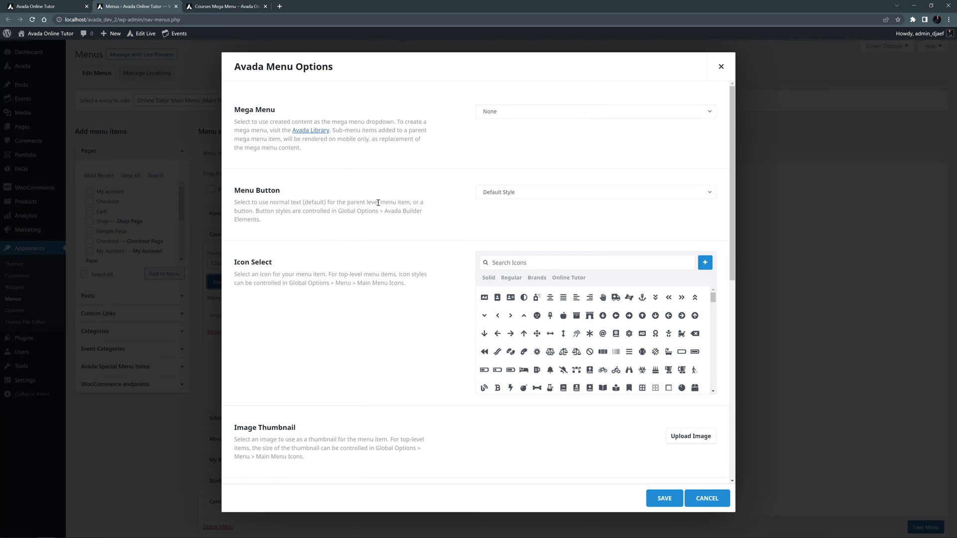
pyautogui.click(505, 116)
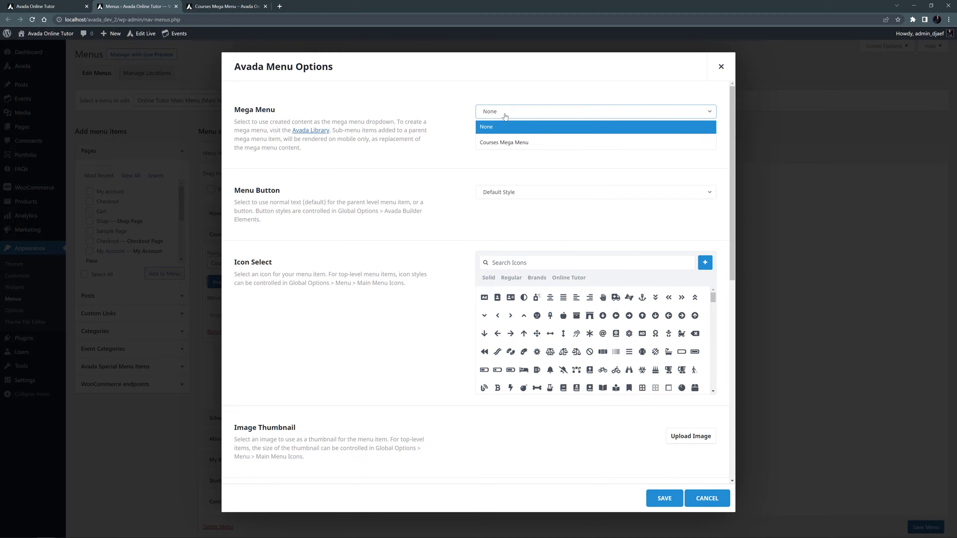
pyautogui.click(503, 142)
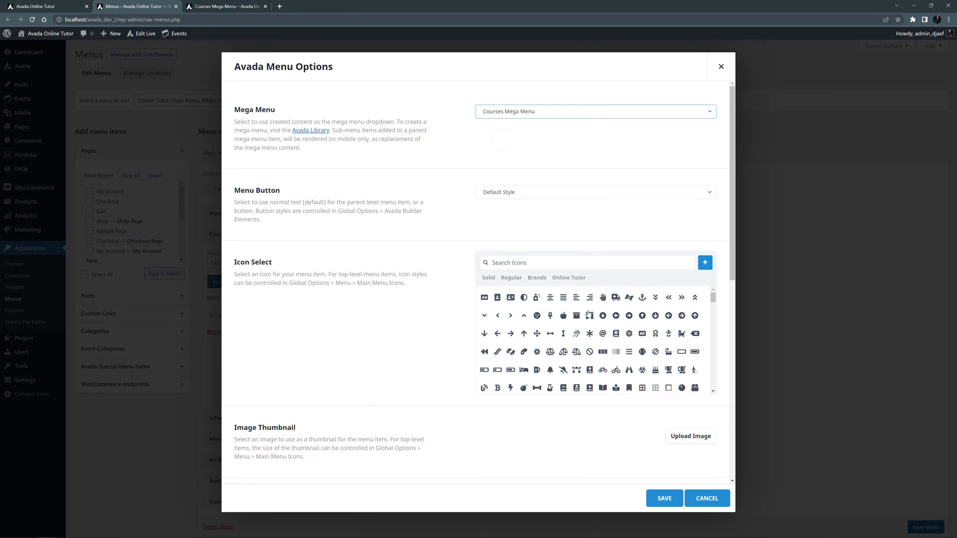
pyautogui.click(663, 499)
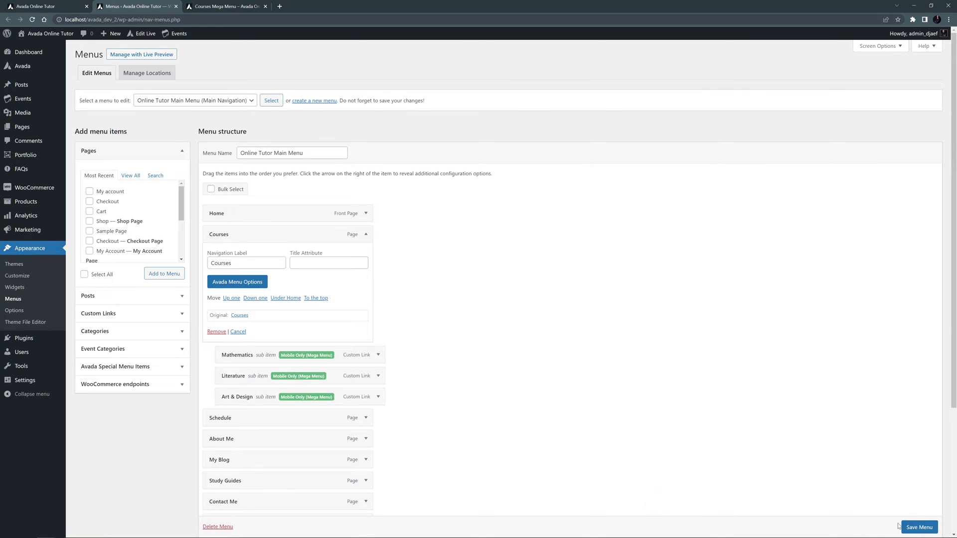
pyautogui.scroll(-1, 920, 529)
pyautogui.click(919, 528)
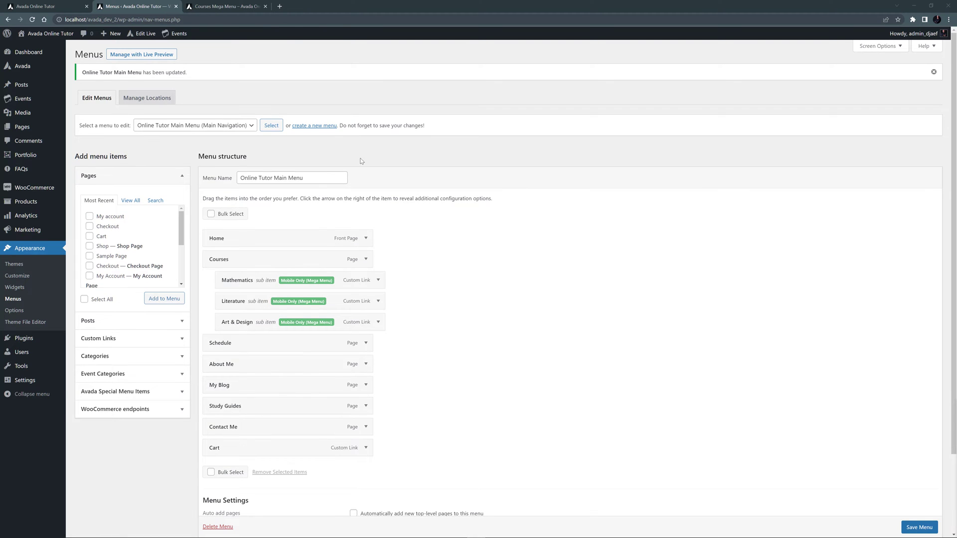
# - Reload the Online Tutor home page with F5 and show the four-column mega menu under Courses
pyautogui.click(59, 6)
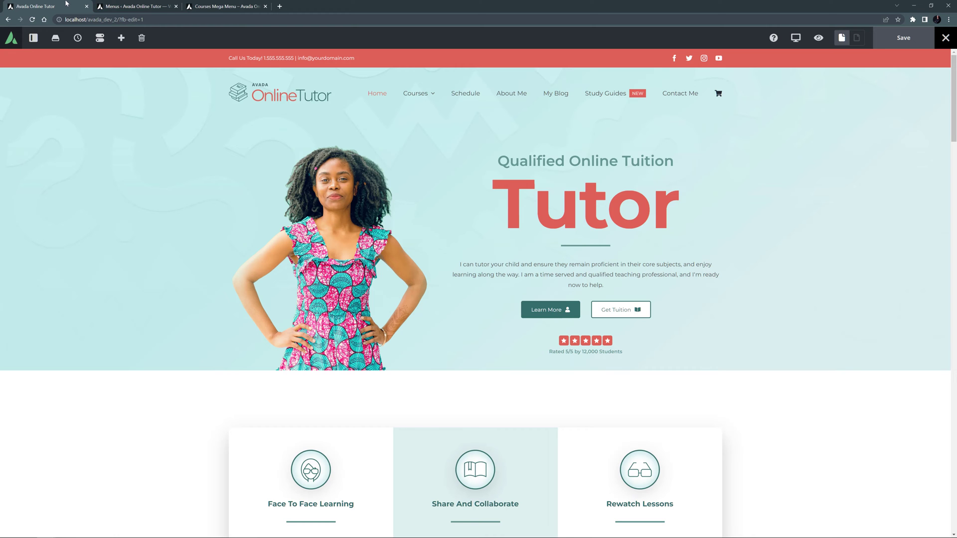
pyautogui.press('F5')
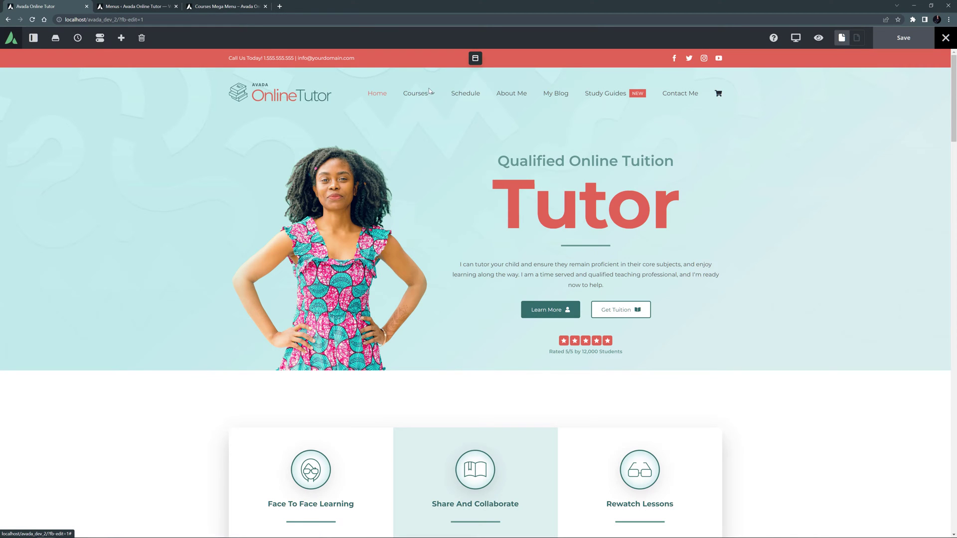
pyautogui.moveTo(429, 95)
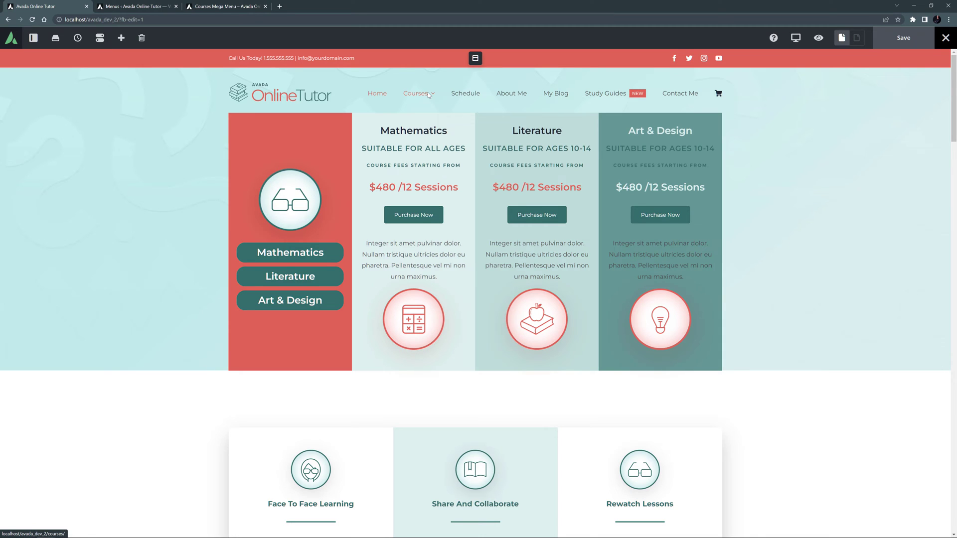
# - At tablet width, expand Courses in the hamburger menu to see plain Mathematics, Literature, Art & Design links
pyautogui.moveTo(798, 39)
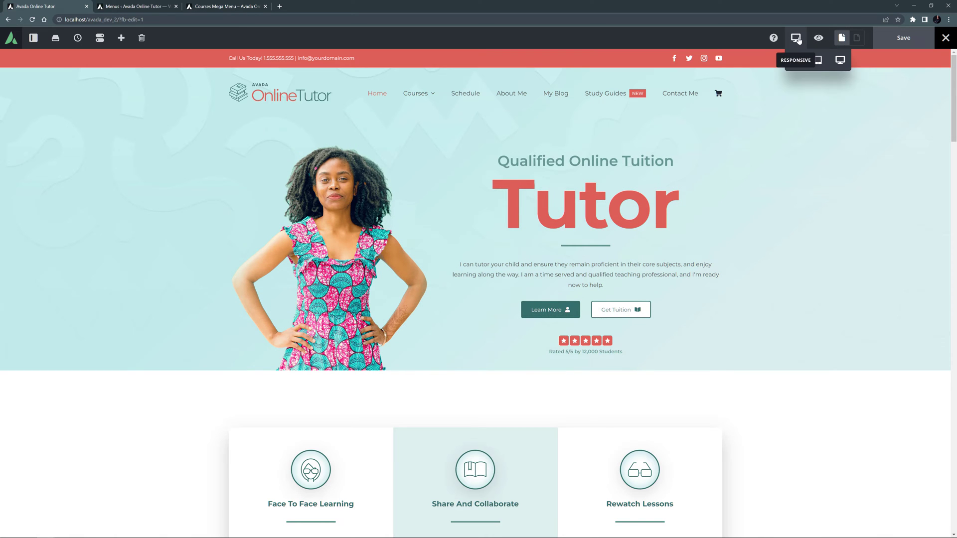
pyautogui.click(817, 61)
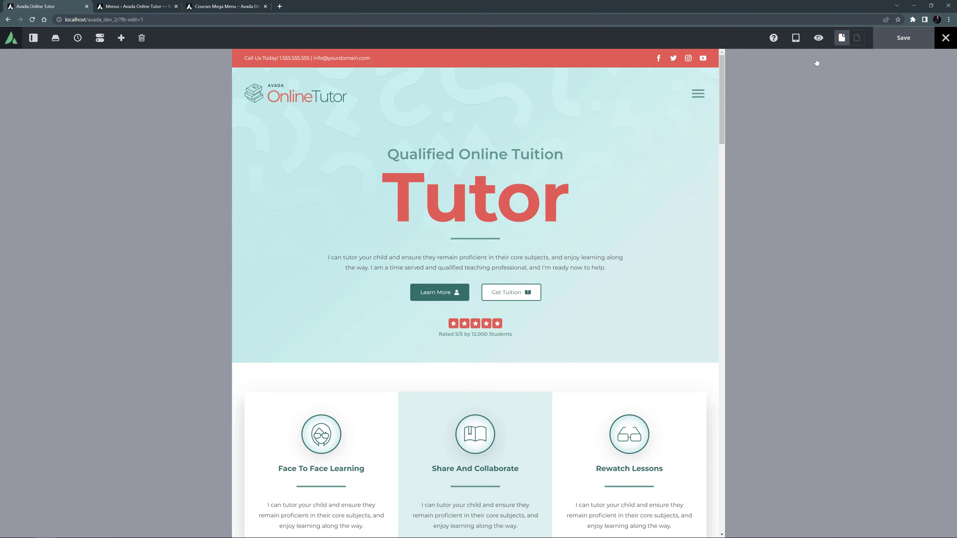
pyautogui.click(698, 95)
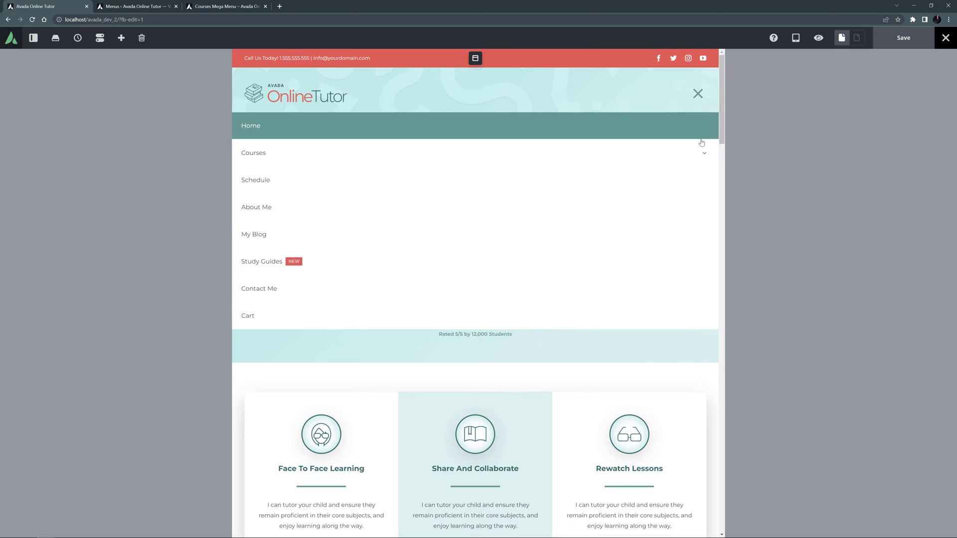
pyautogui.click(705, 160)
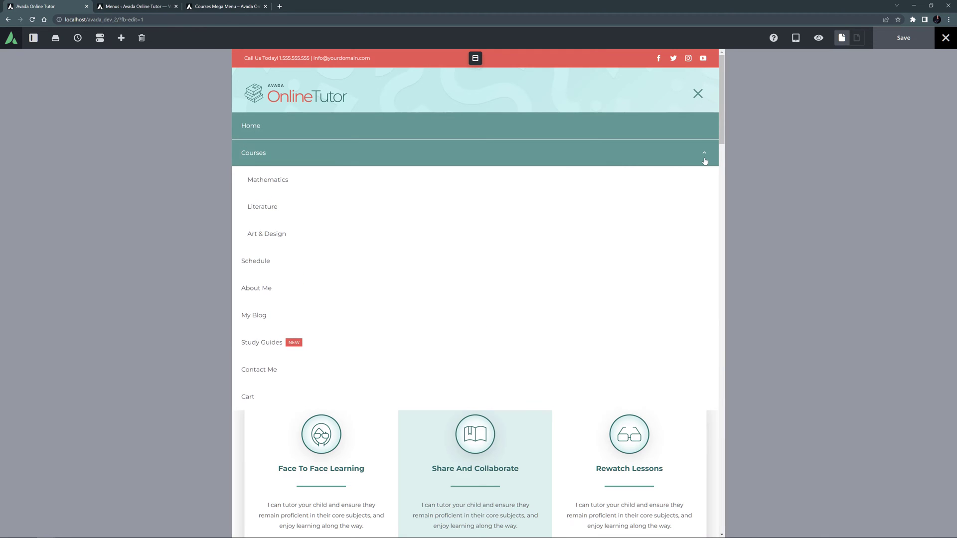
pyautogui.click(705, 161)
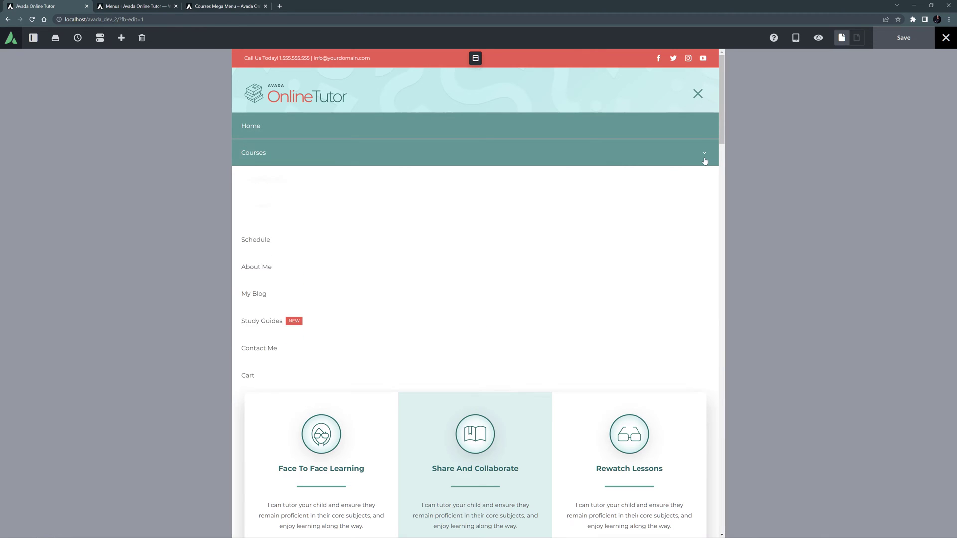
pyautogui.click(699, 96)
# - Switch the Responsive preview back to the desktop view
pyautogui.moveTo(796, 39)
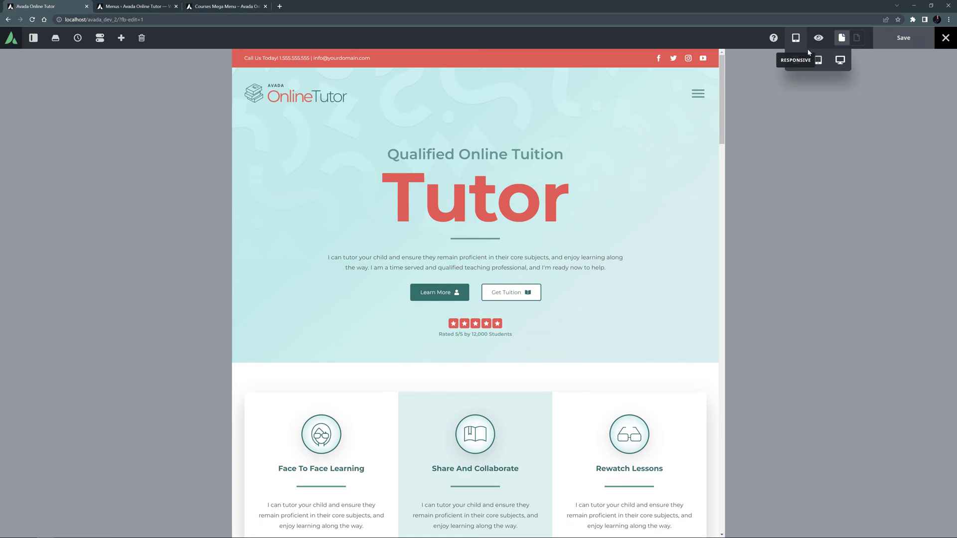
pyautogui.click(840, 61)
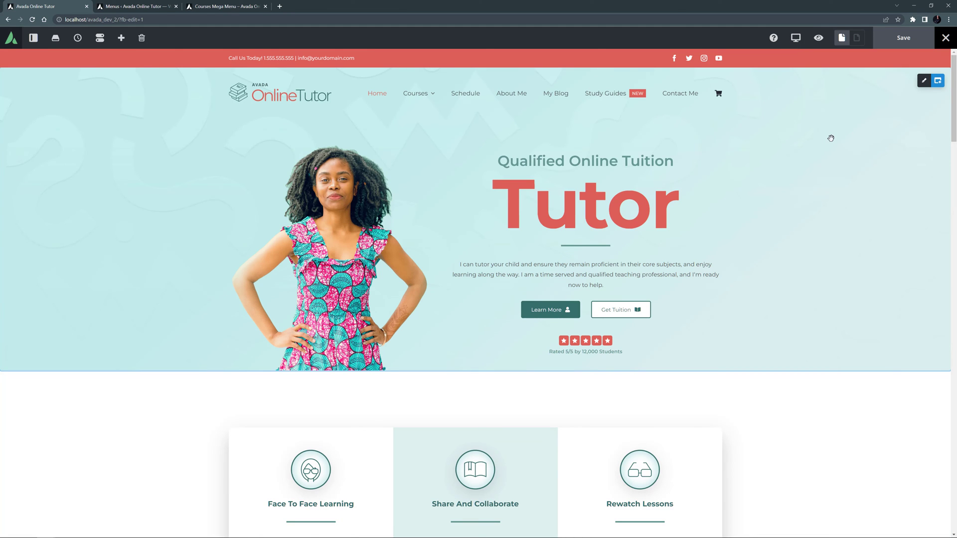